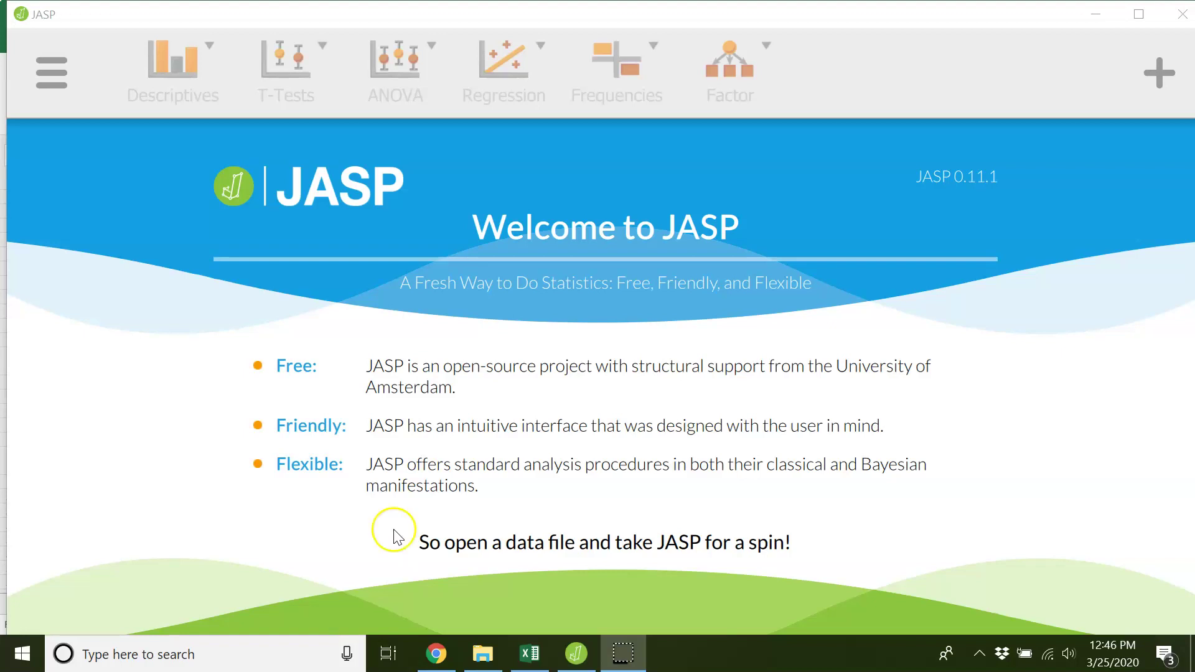
Step: Open the Practice Data file from the Practice Data.Syntax folder on this computer
click(50, 78)
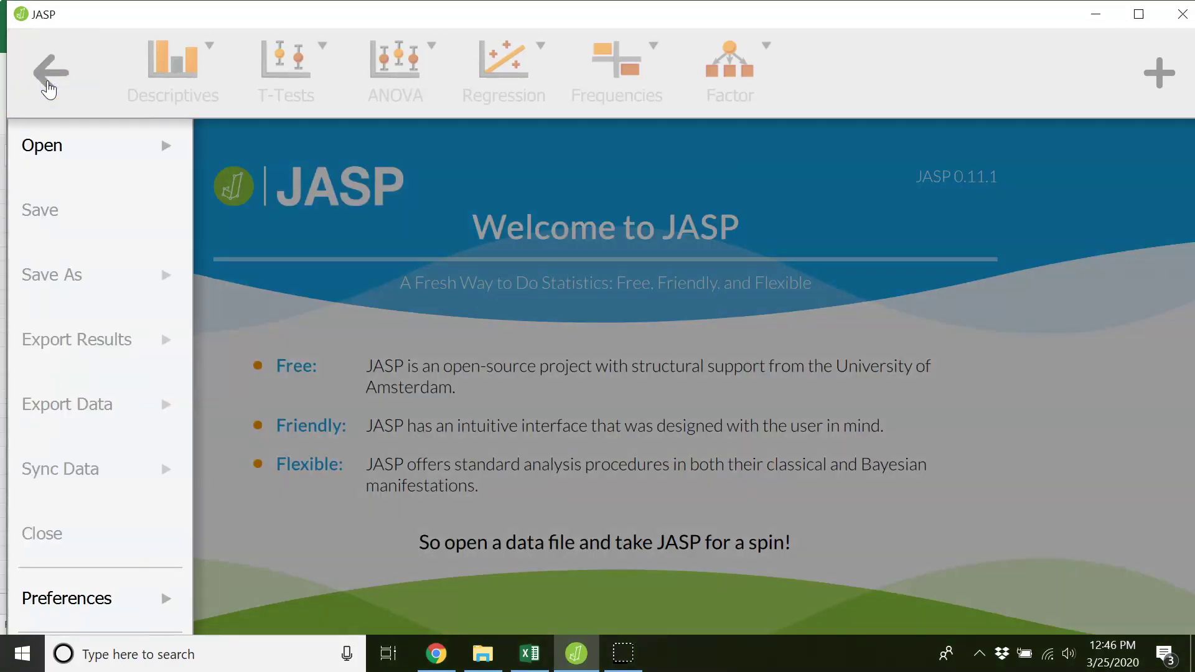
click(59, 154)
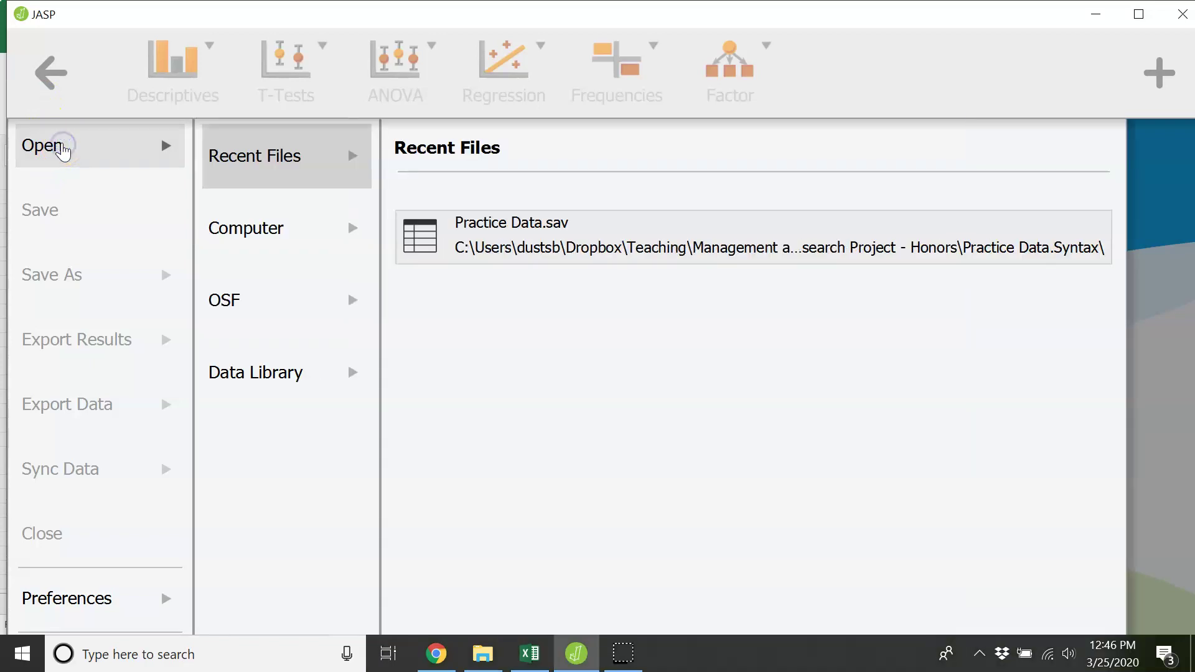
click(264, 240)
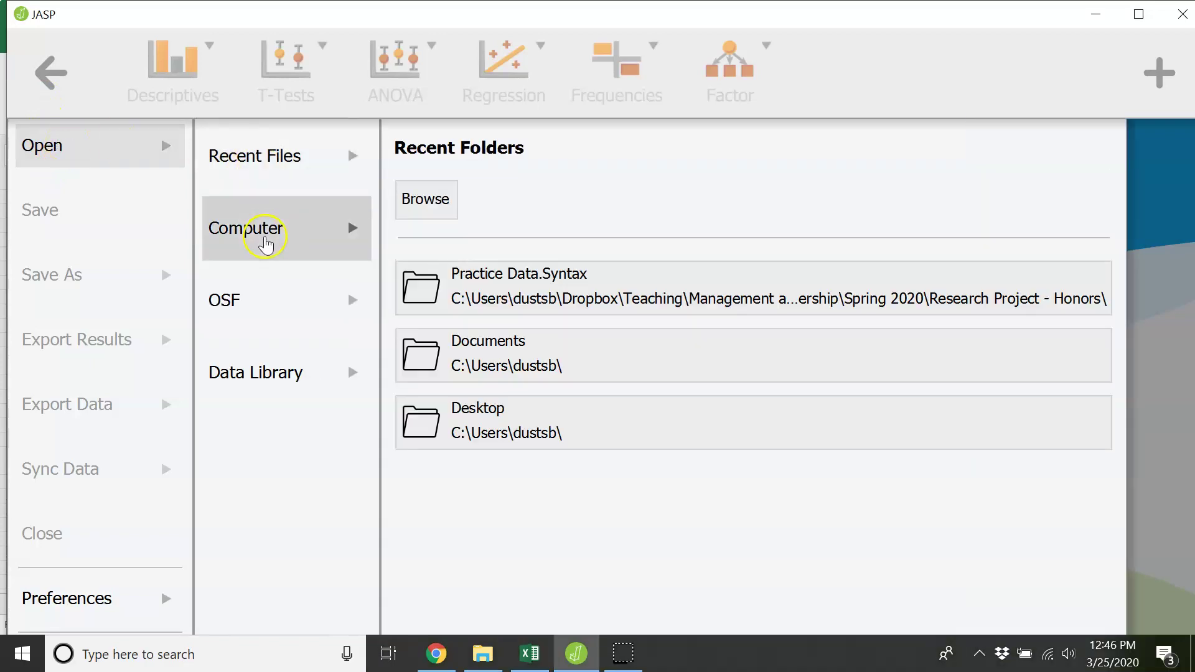
click(507, 290)
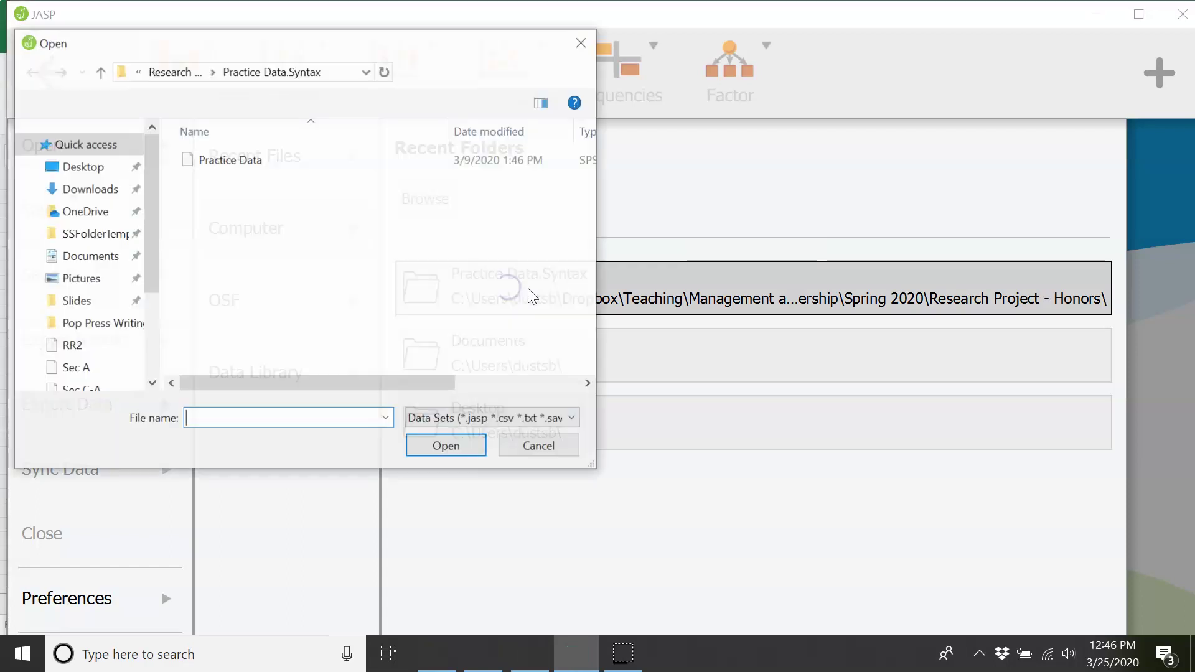
click(226, 161)
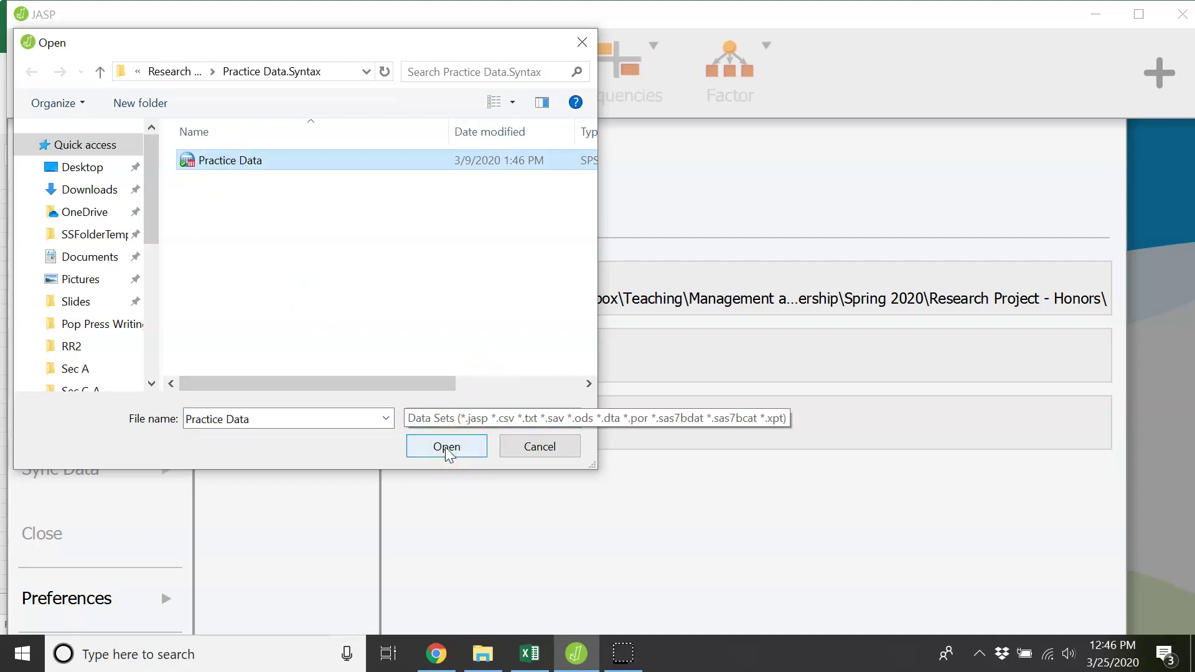
click(446, 448)
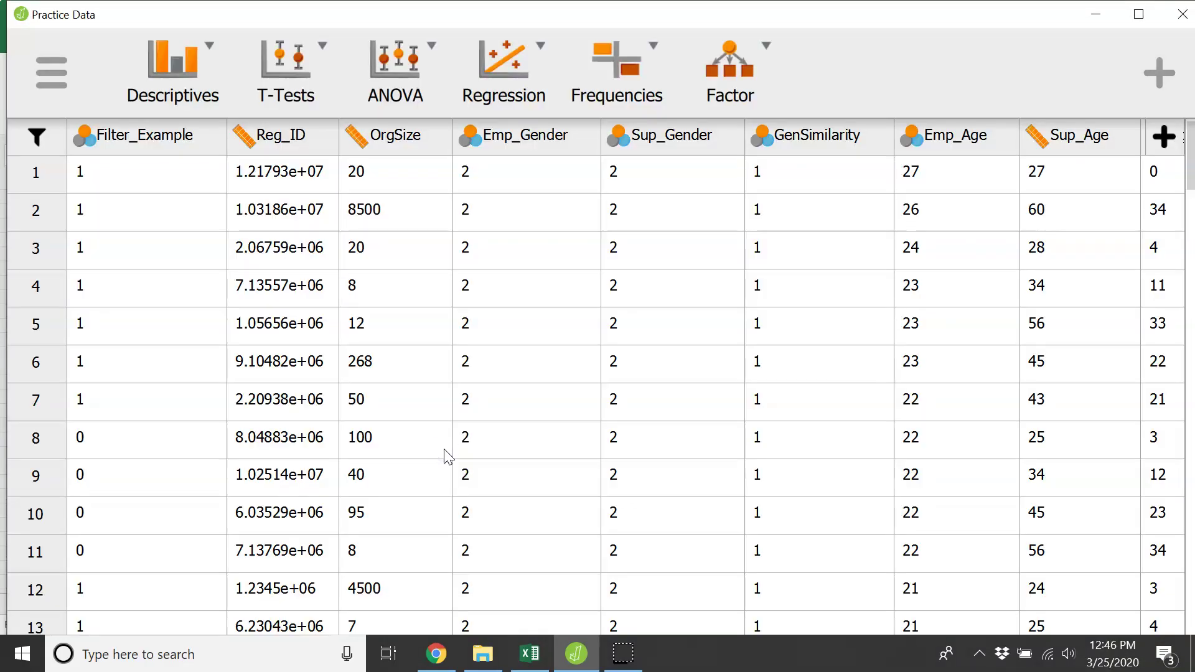
Step: Browse the Practice Data grid and bring up the Descriptives analysis choices
scroll(446, 454, down, 10)
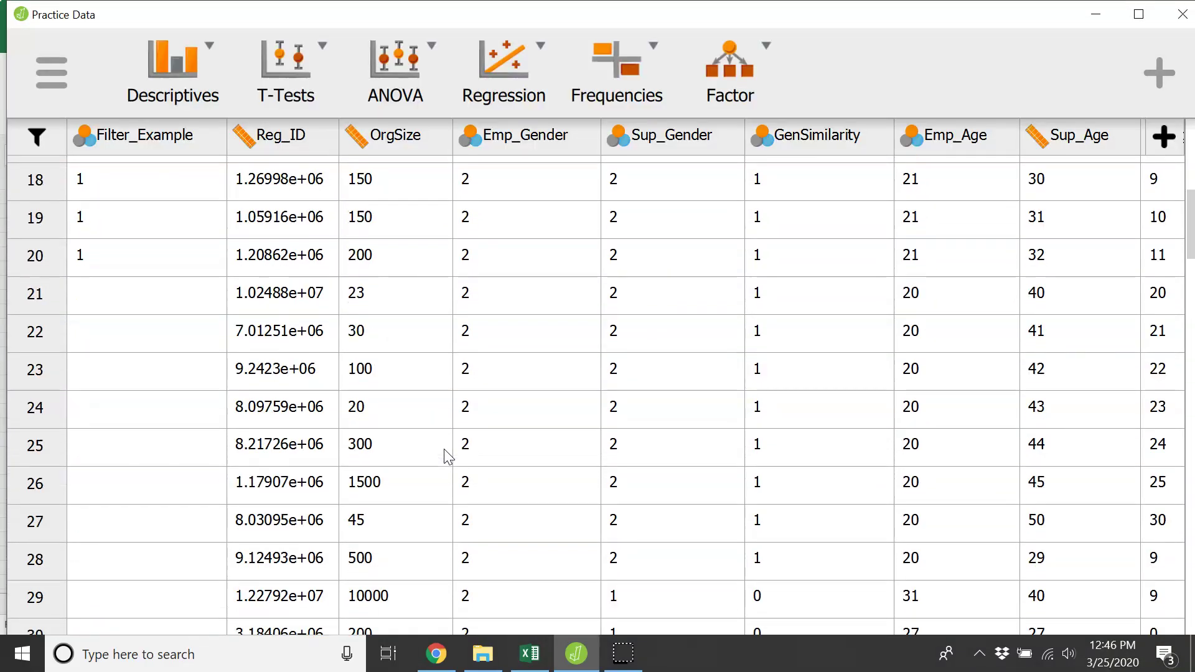
scroll(445, 451, up, 5)
scroll(443, 448, up, 5)
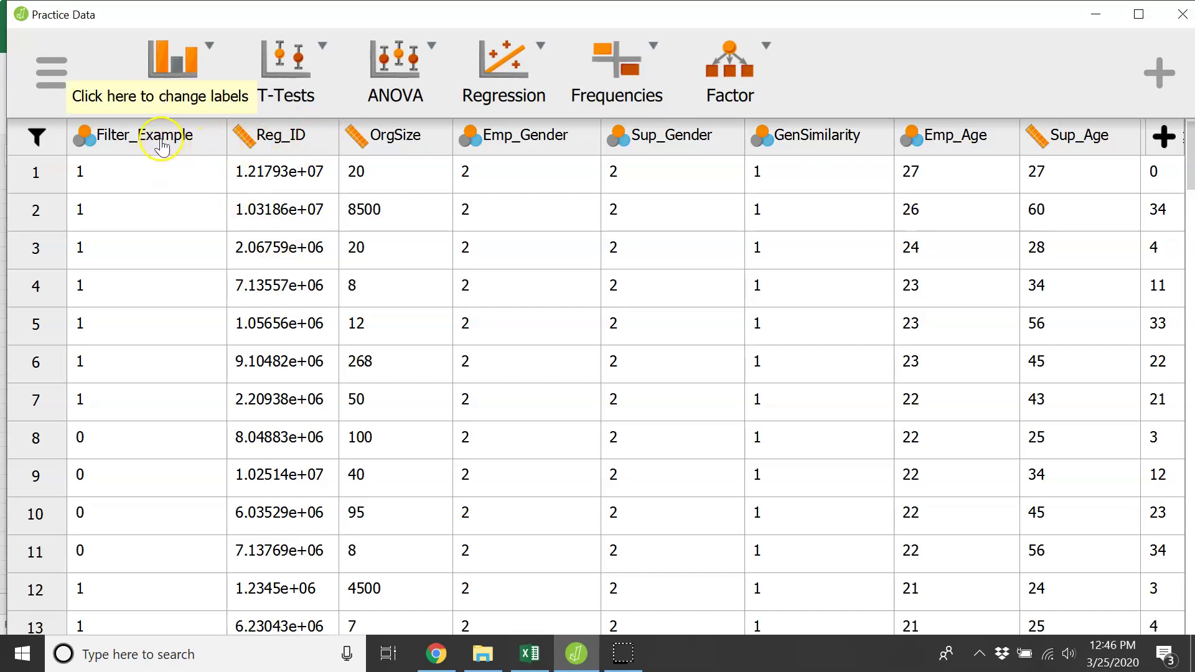
scroll(152, 181, down, 11)
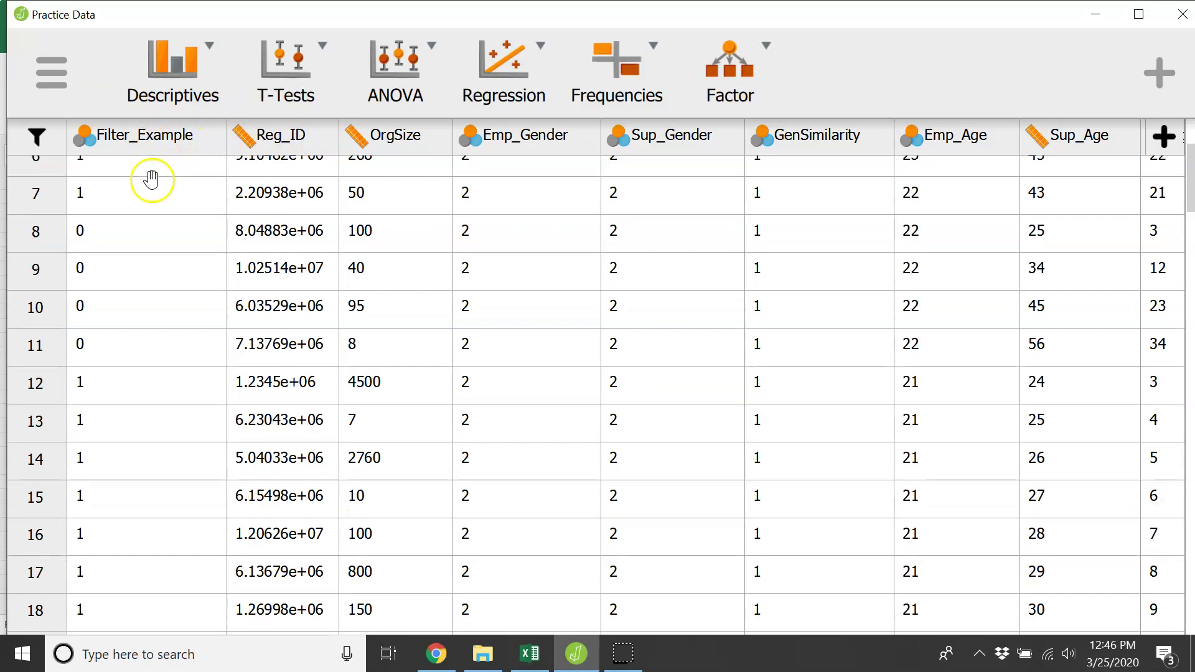
scroll(151, 186, up, 12)
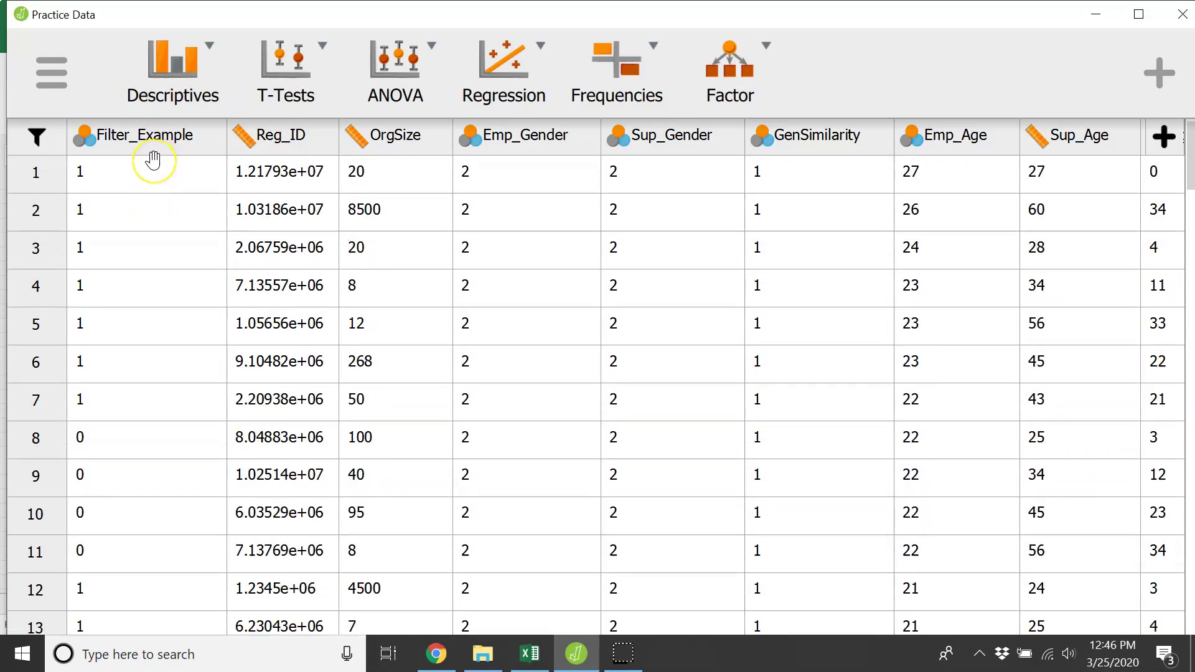
click(160, 159)
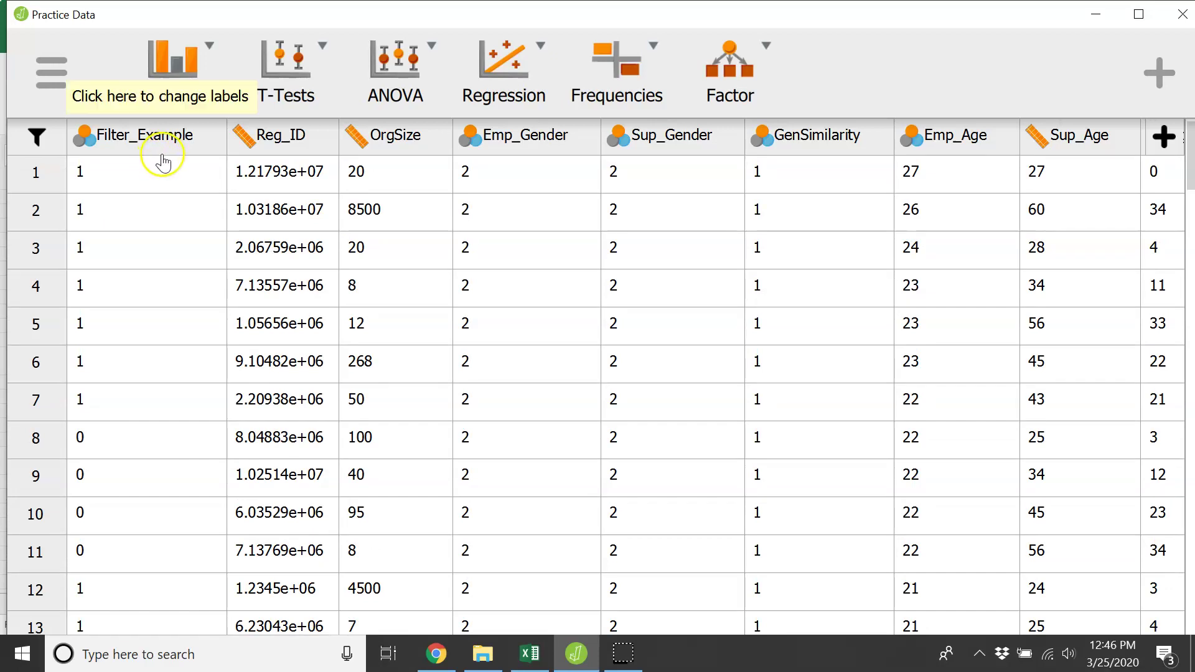
click(284, 160)
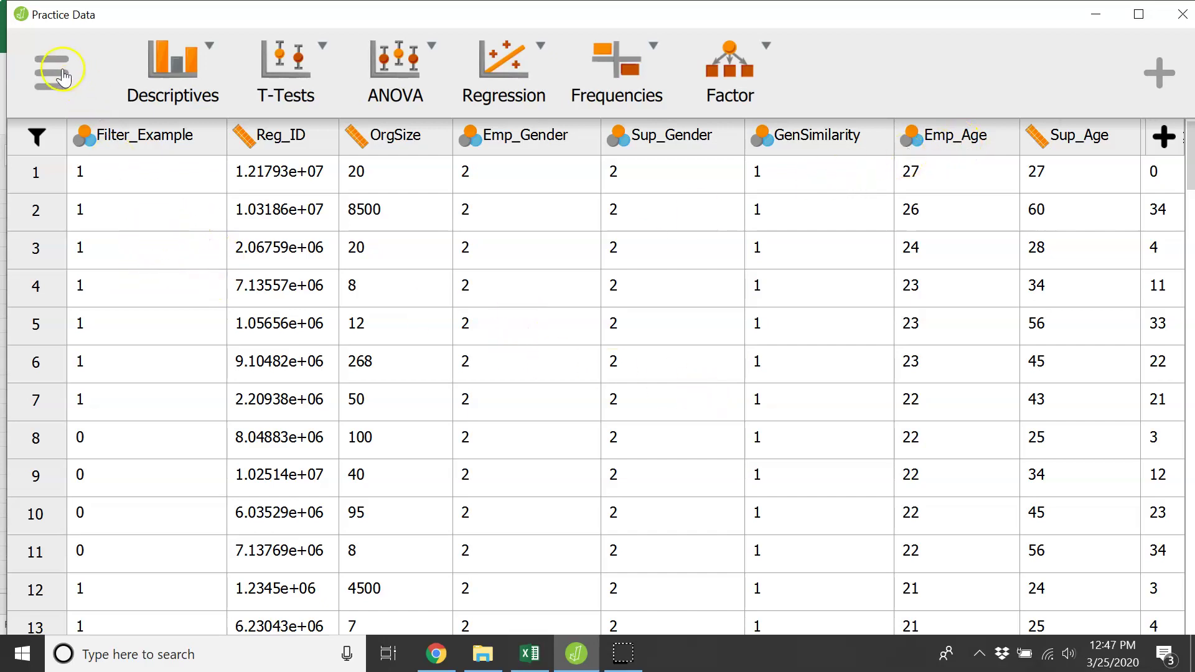
Step: Start a Descriptive Statistics analysis with Emp_Gender as its variable
click(175, 77)
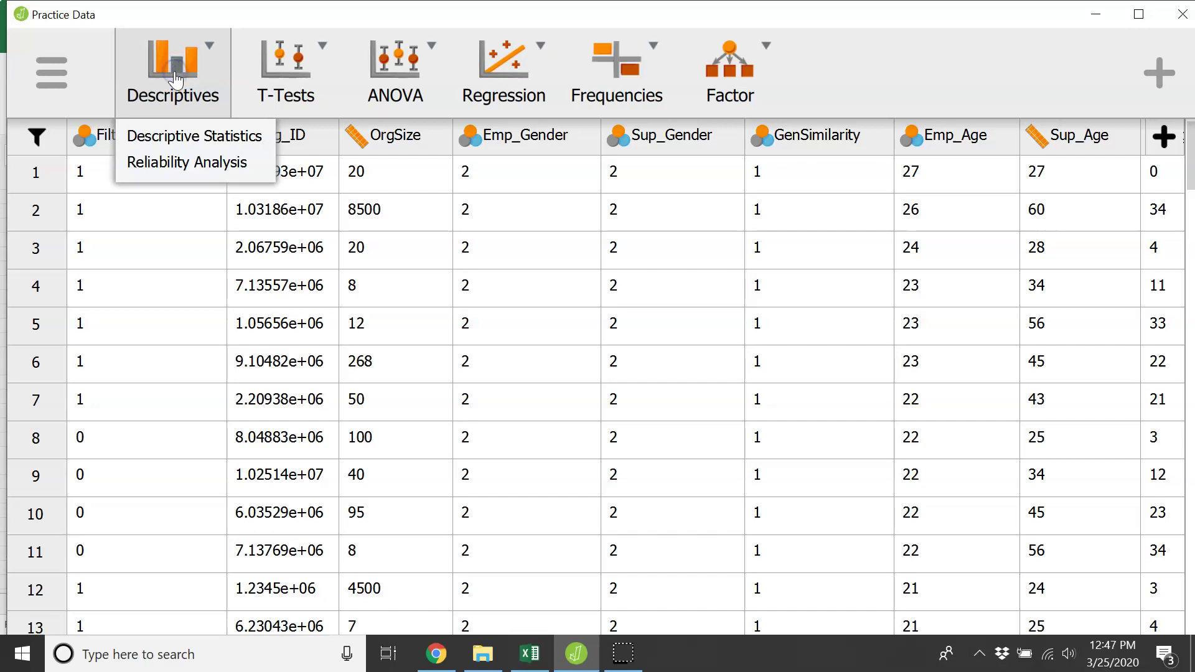
click(180, 137)
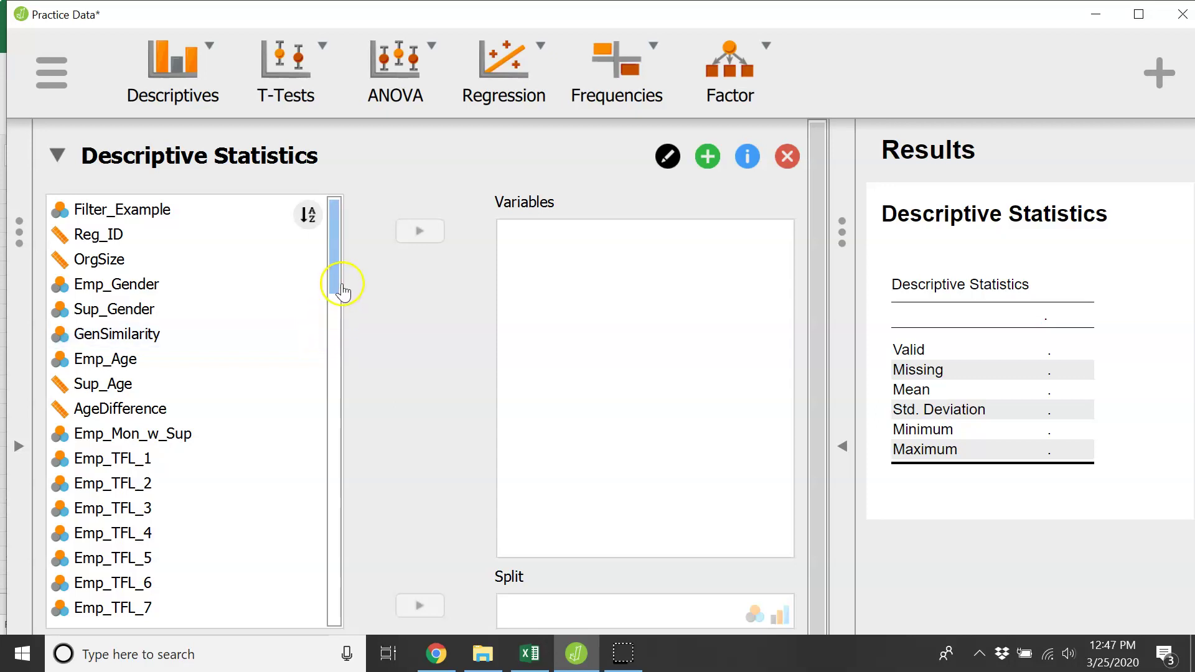
click(232, 308)
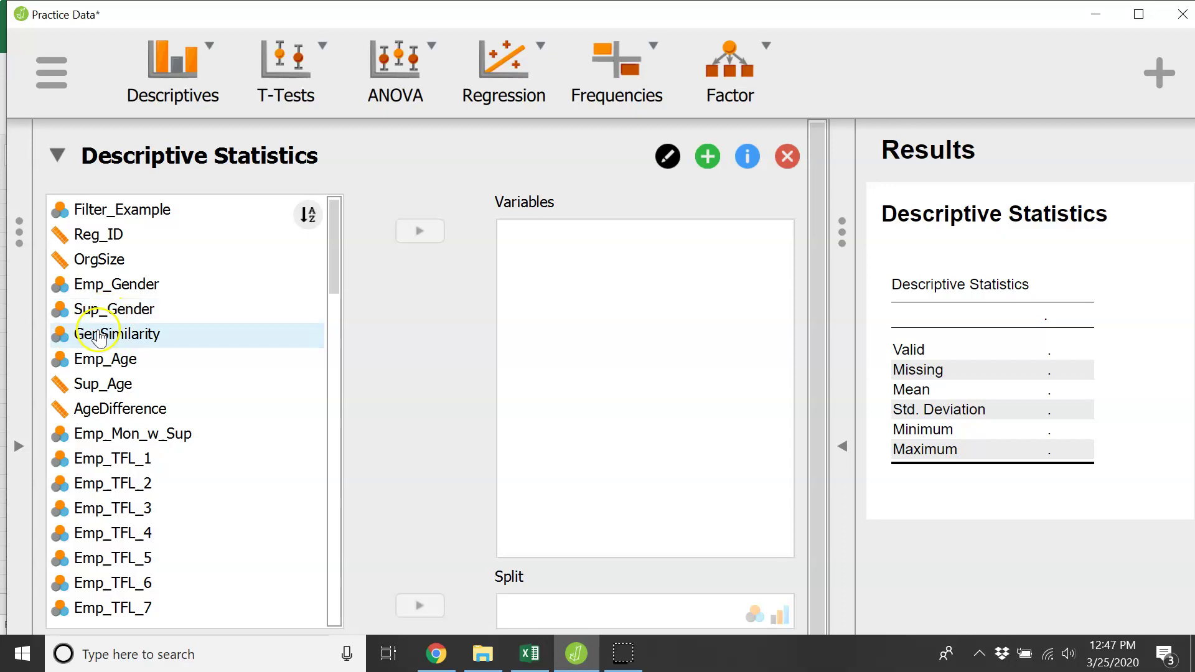
click(111, 289)
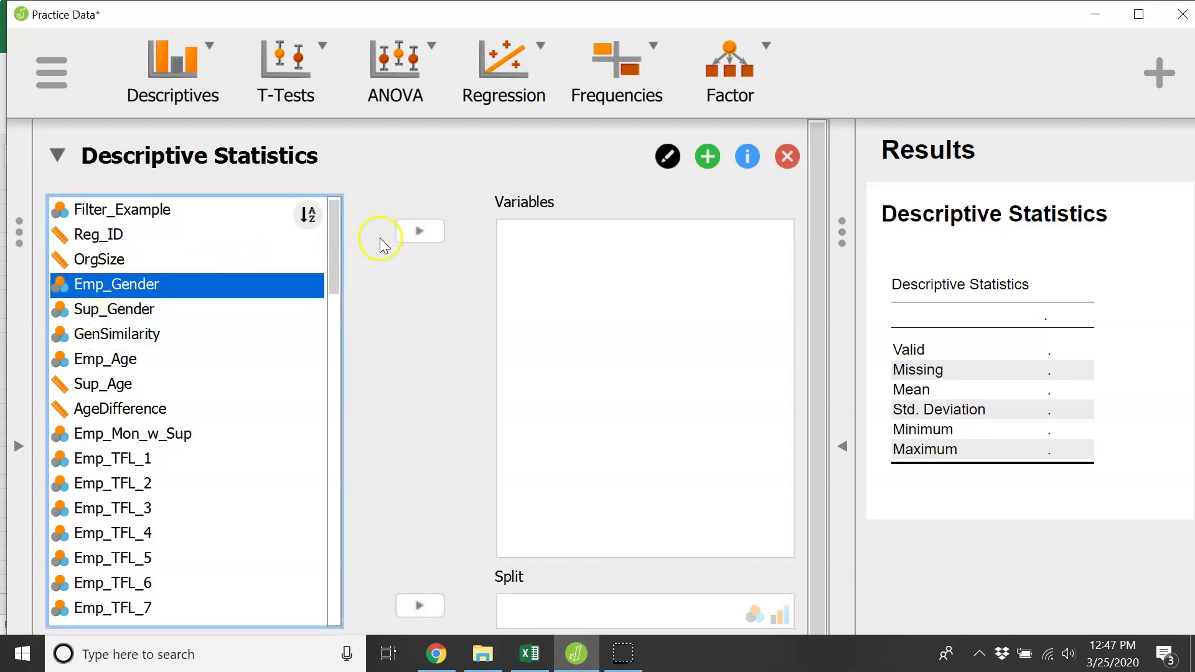
click(419, 233)
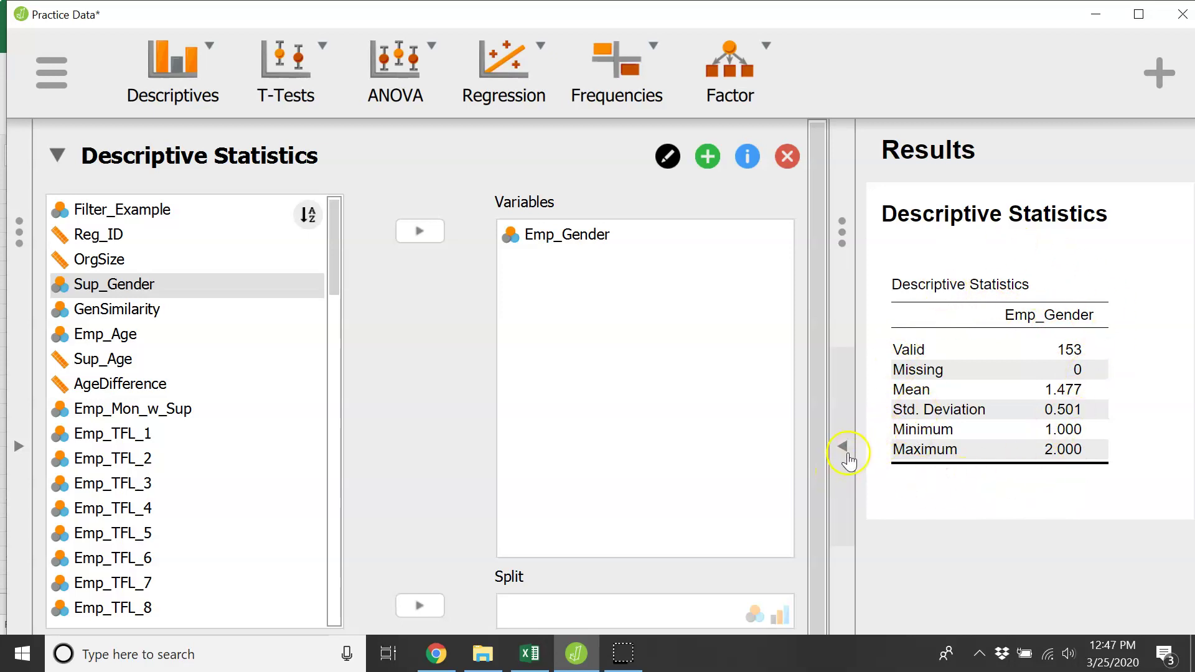
Step: Switch between full-width results, the options panel and the data spreadsheet, then return to the analysis
click(842, 449)
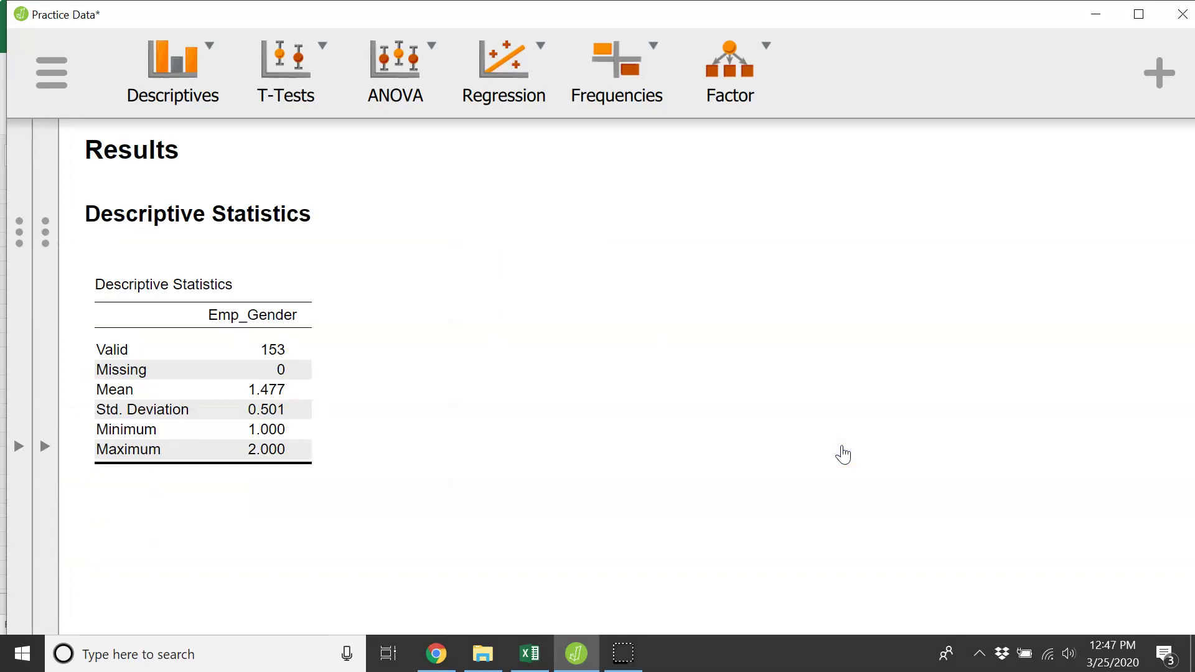
click(45, 449)
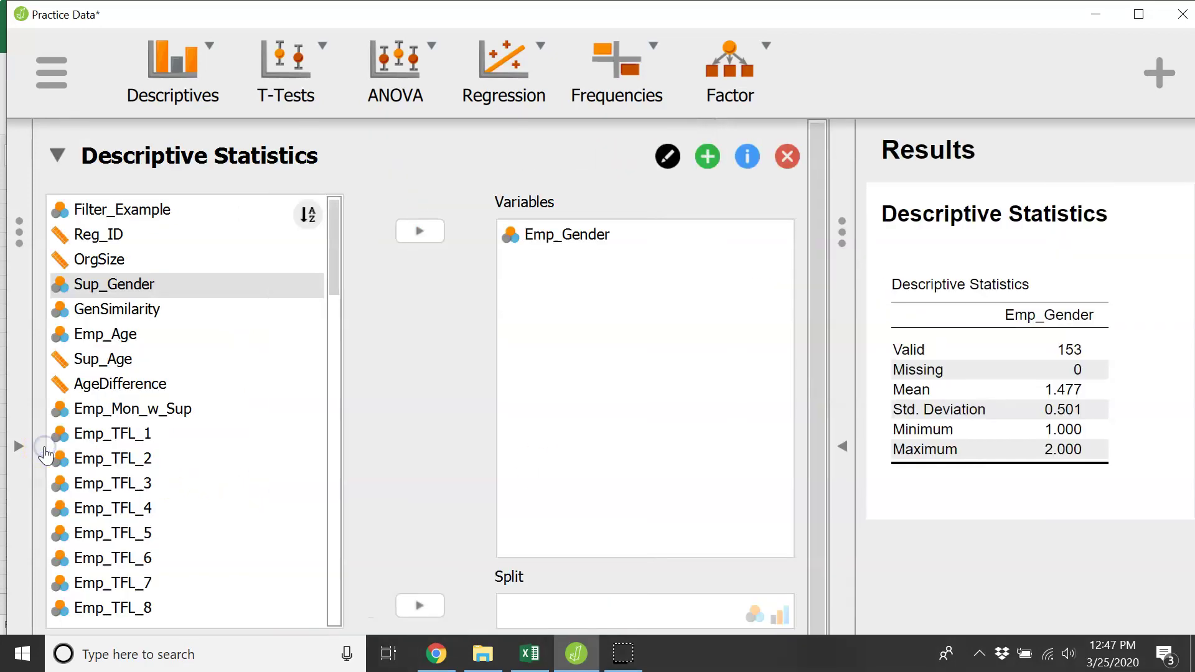
click(18, 449)
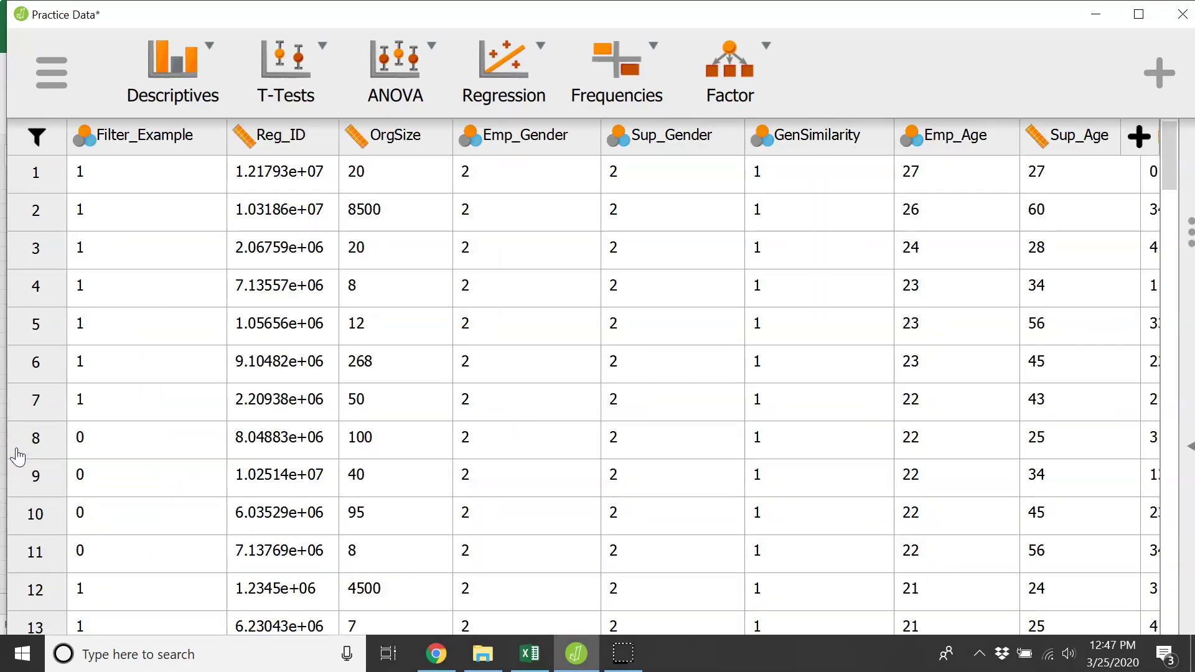
click(1188, 443)
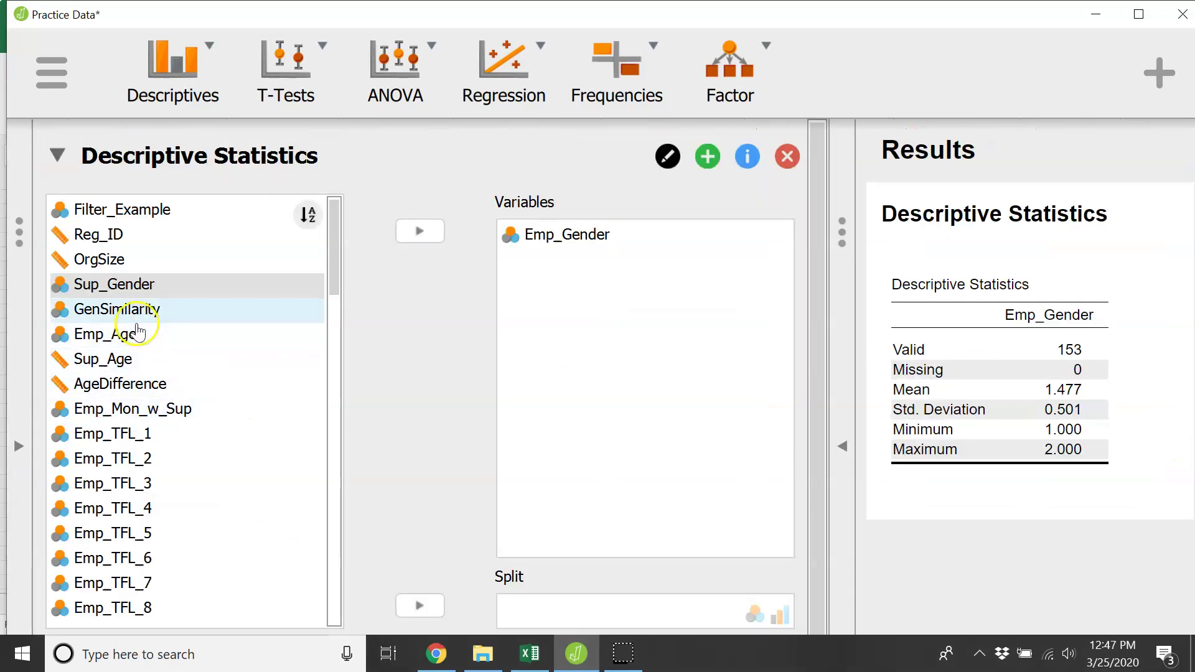
Step: Add GenSimilarity, Sup_Age, AgeDifference and Emp_Mon_w_Sup to the variables and hide the options
click(159, 306)
click(411, 234)
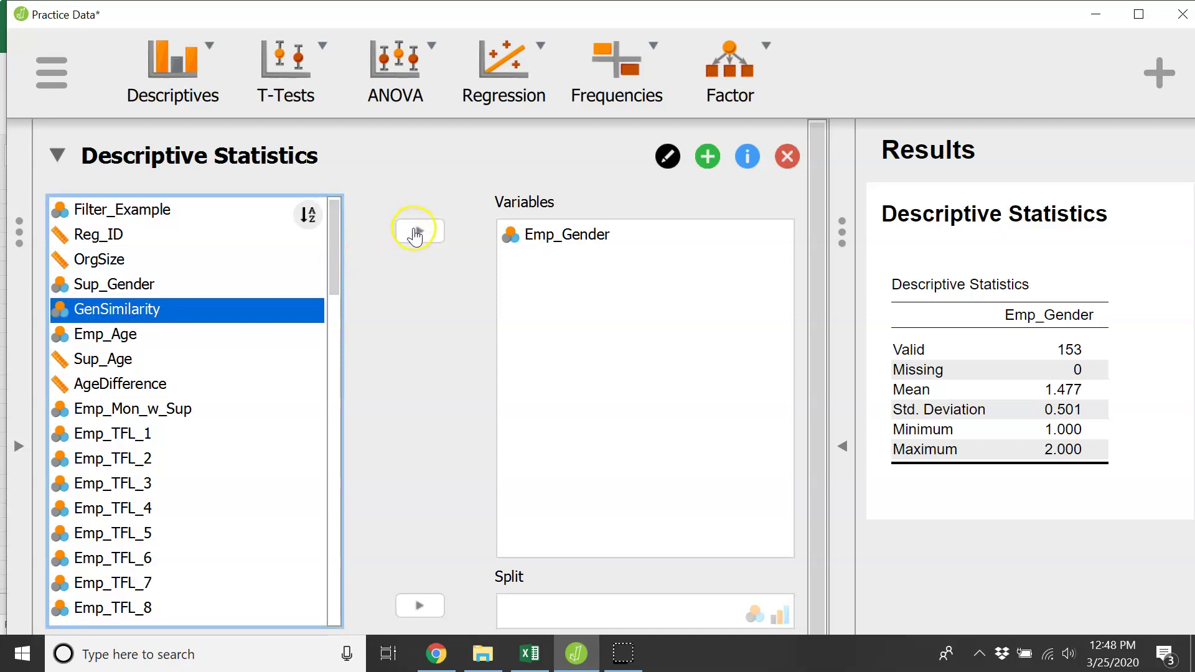
click(155, 329)
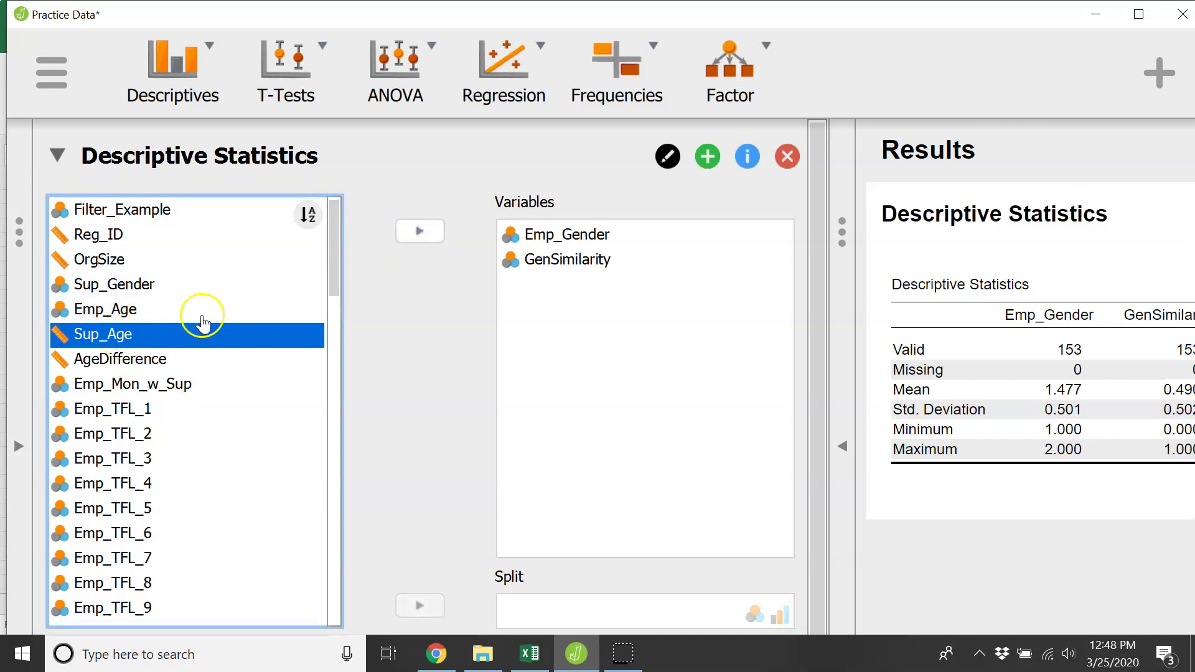
click(413, 243)
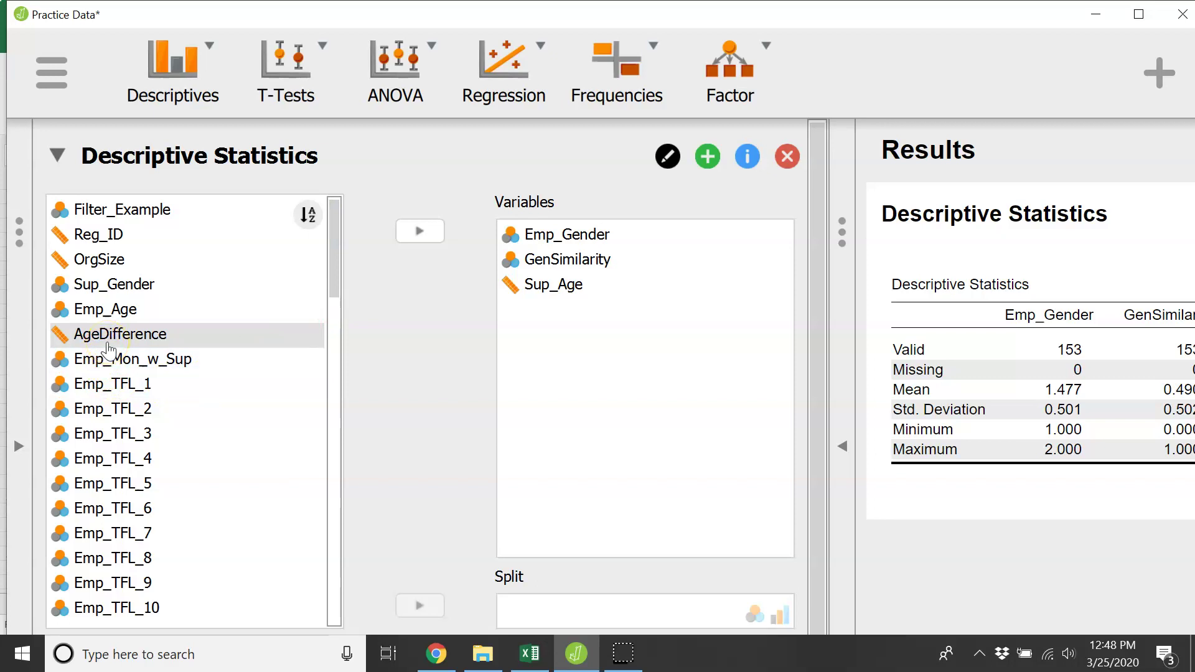
click(105, 359)
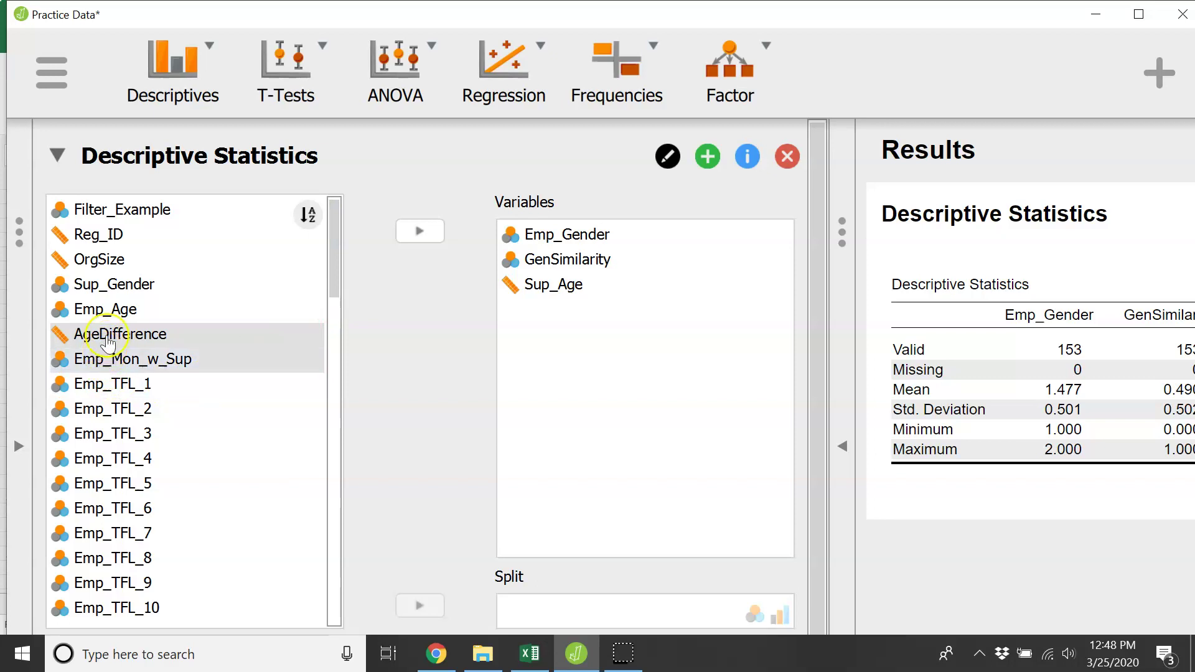
click(121, 339)
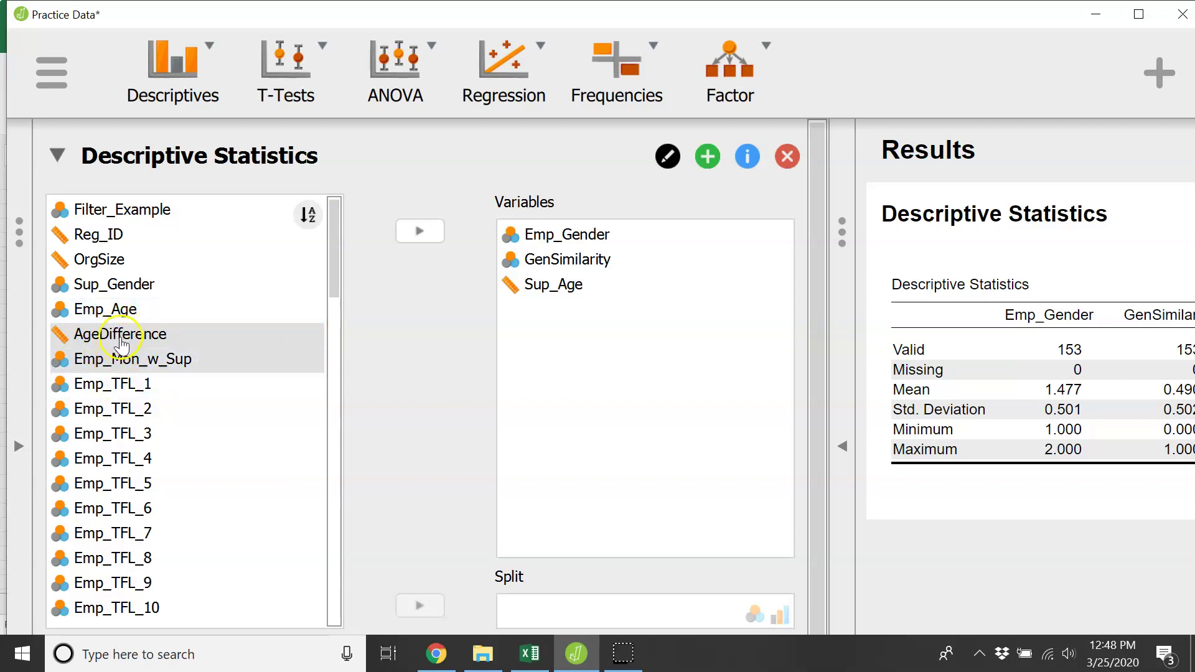
click(412, 237)
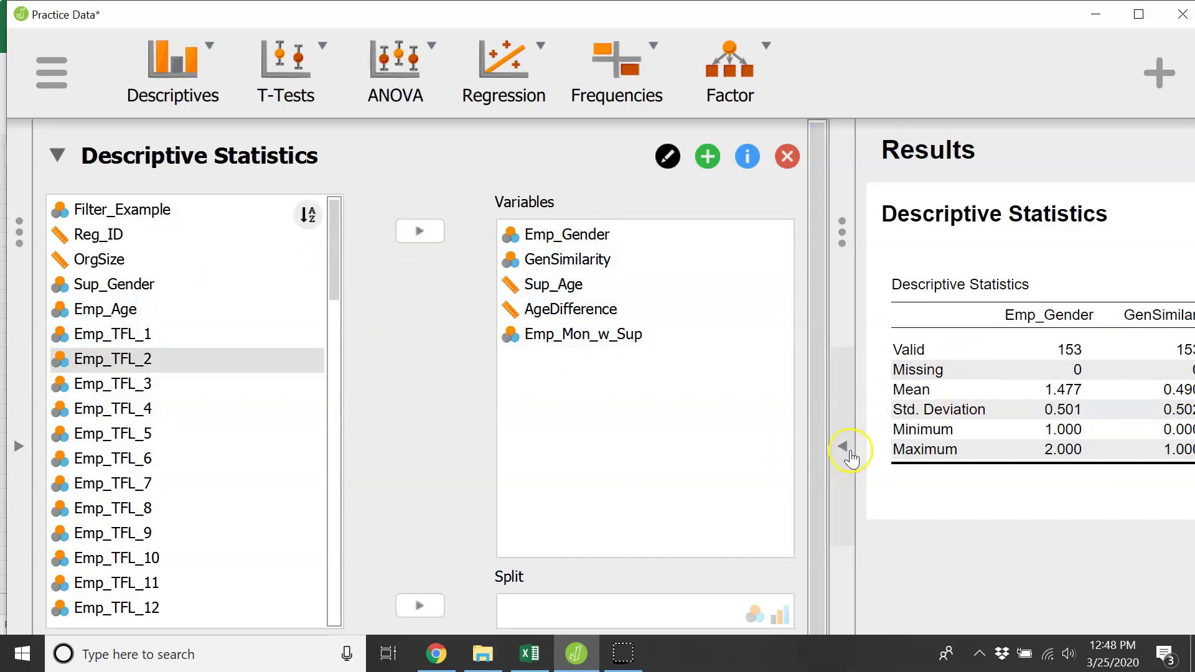
click(845, 448)
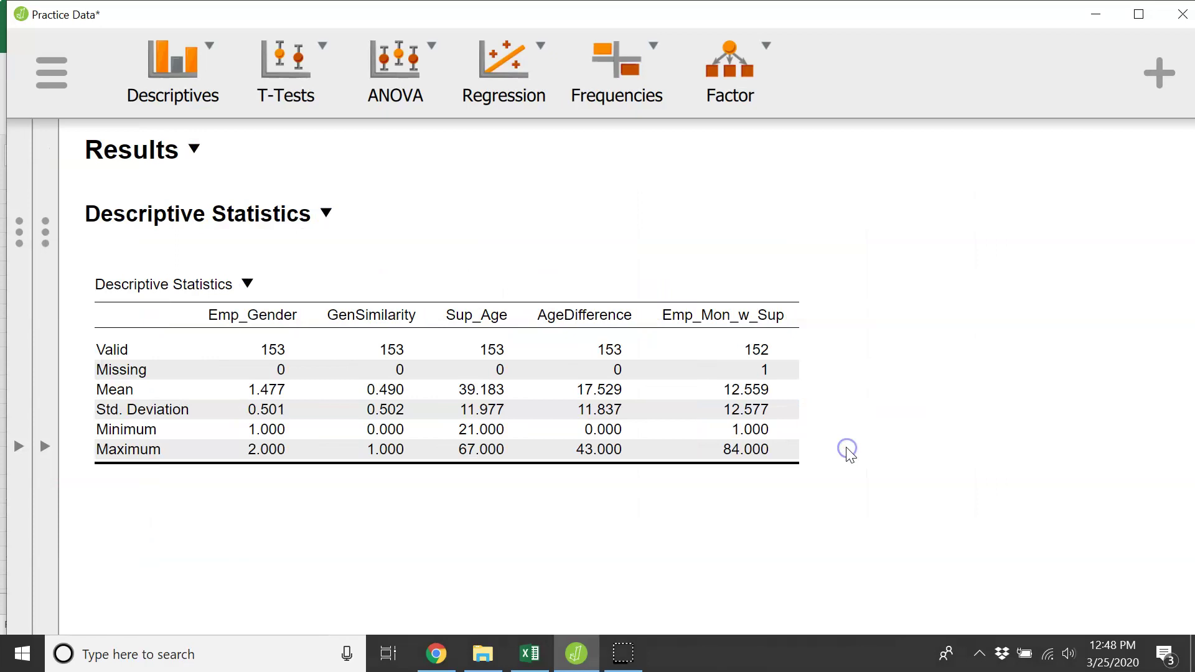
Step: Show the options panel again and copy the entire results output
click(44, 447)
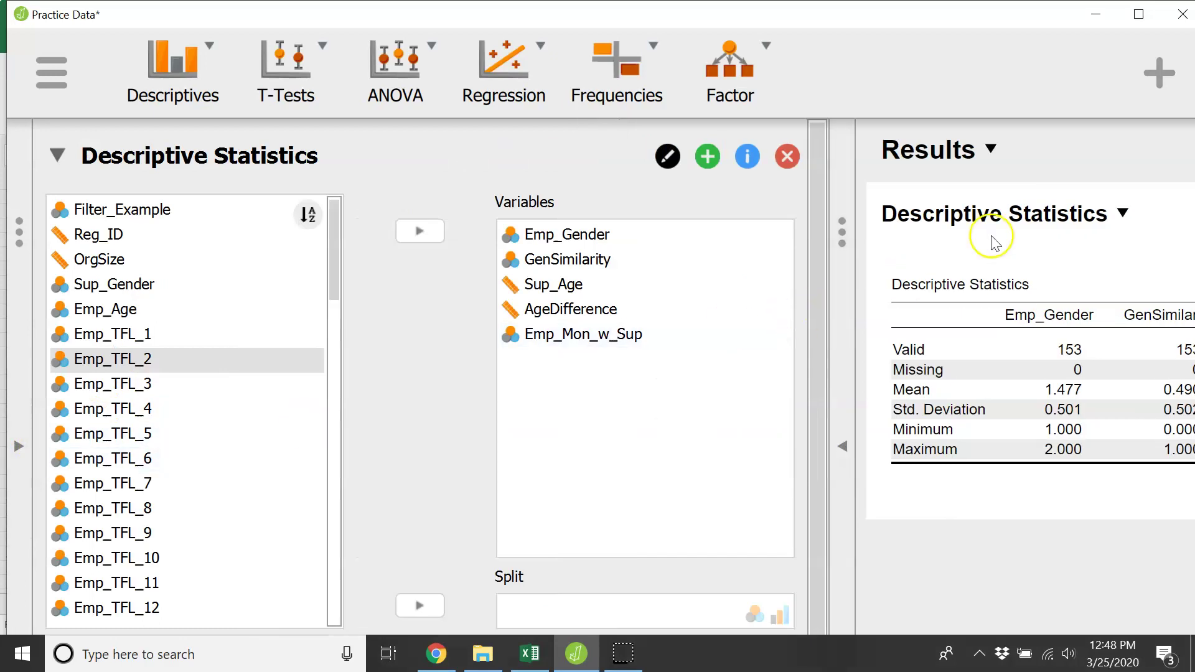
click(990, 150)
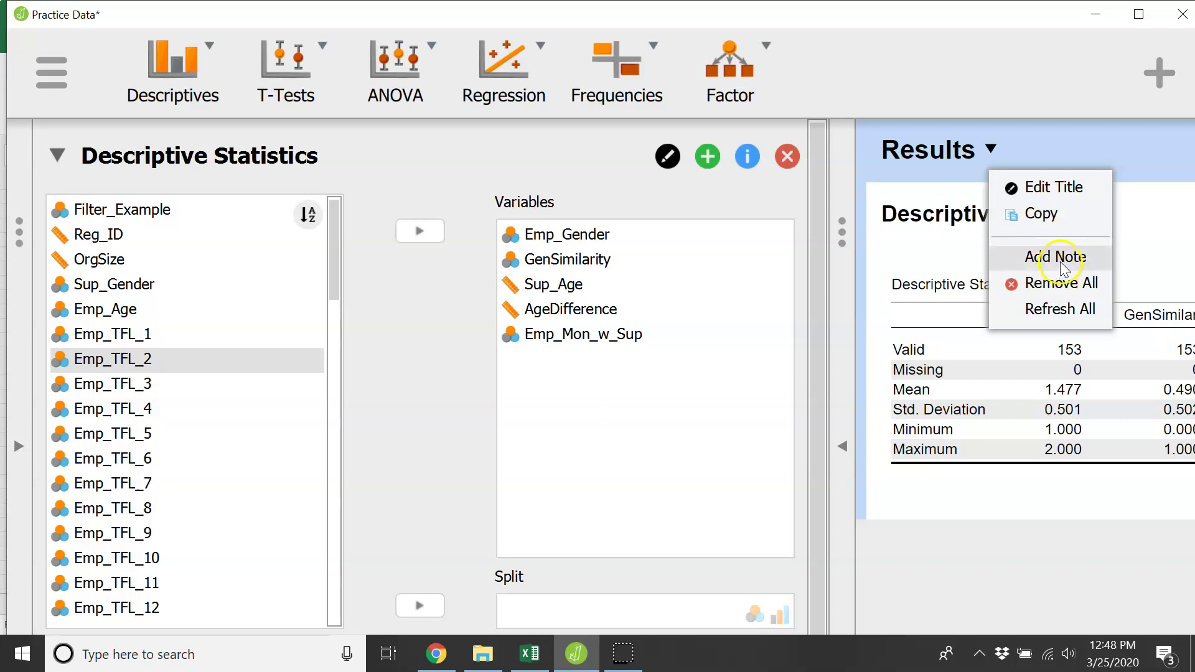
click(1036, 217)
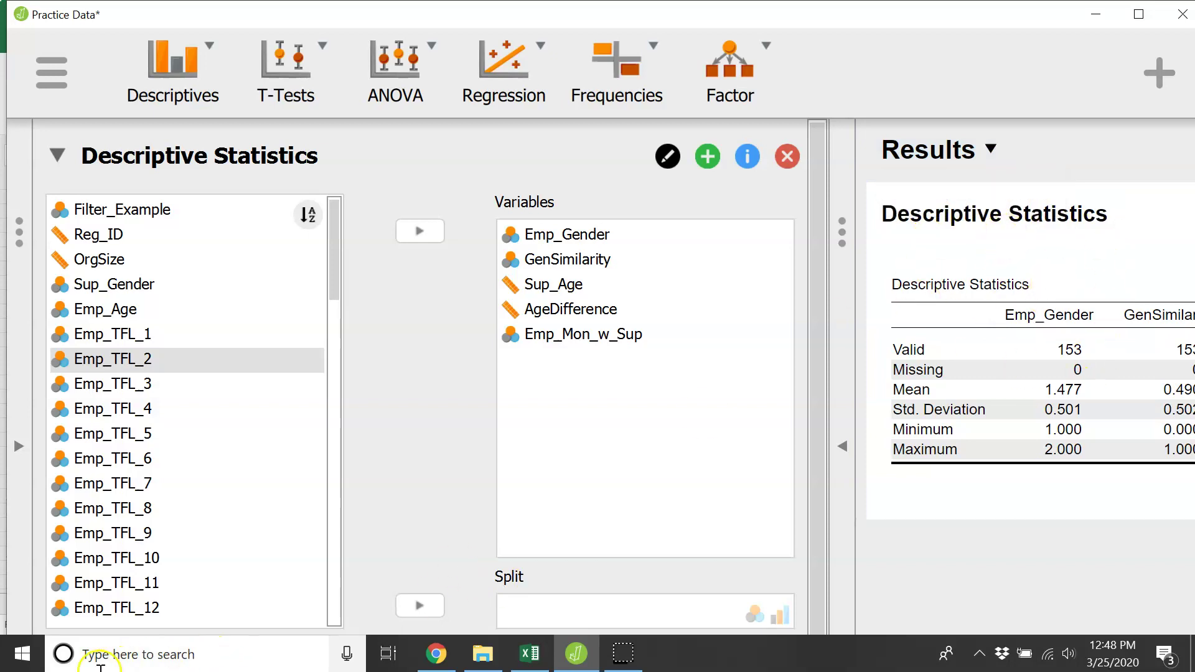
Step: Start Word 2016 and paste the results into a new document with Keep Source Formatting
click(22, 654)
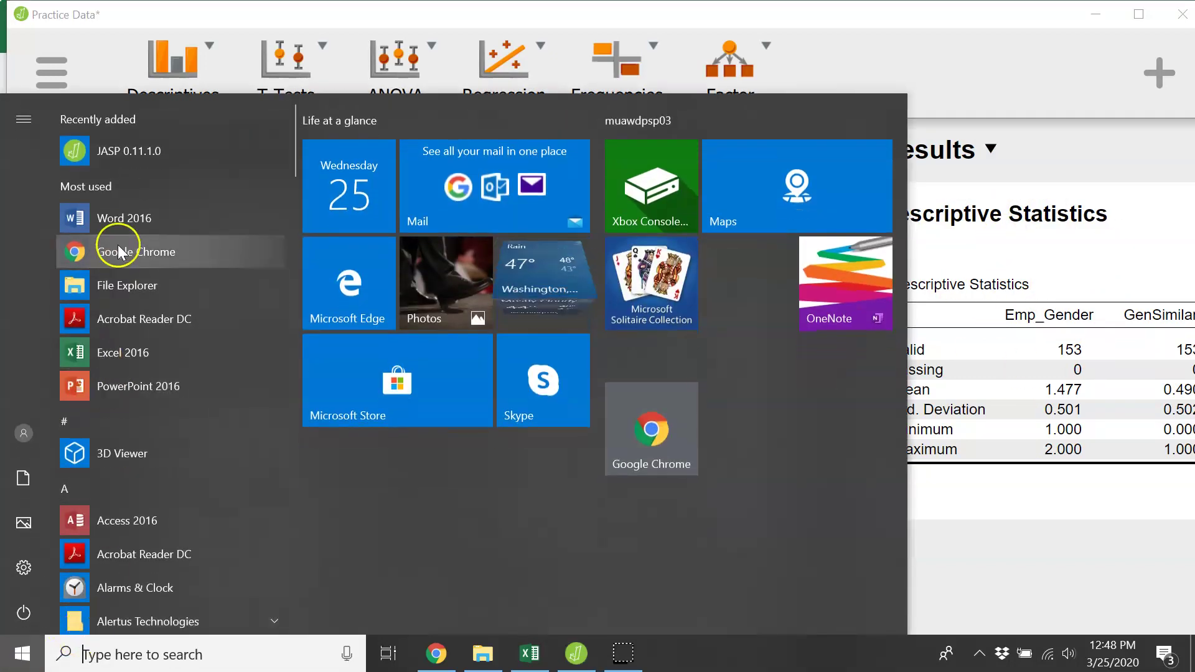
click(125, 219)
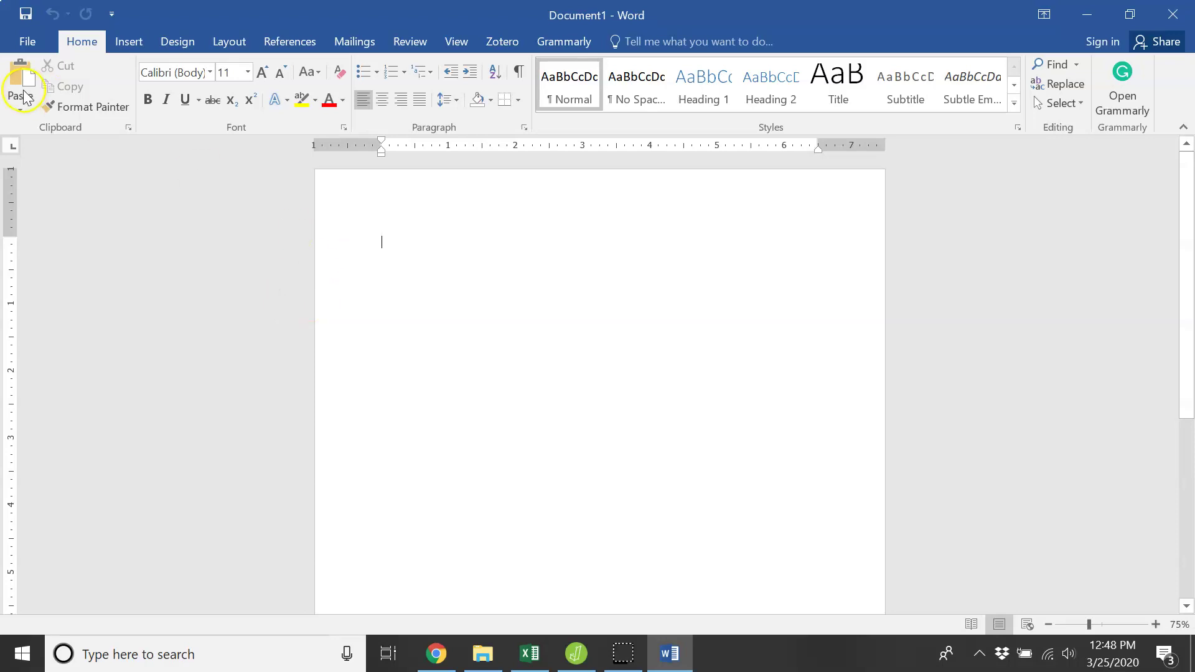
click(22, 112)
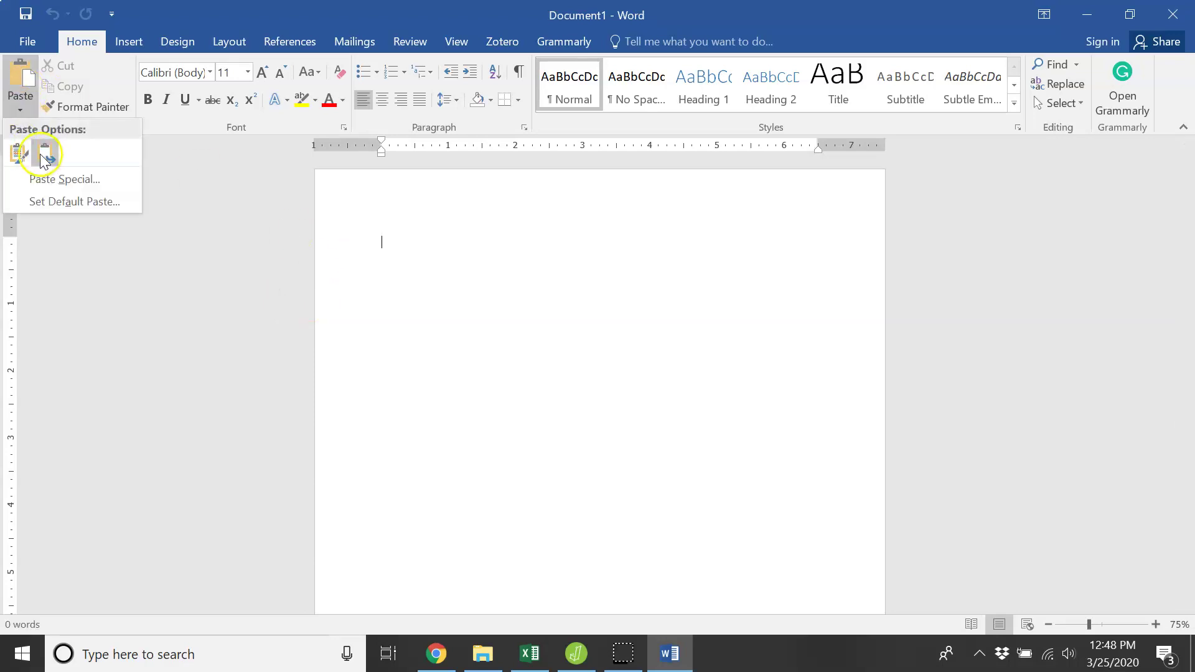
click(18, 156)
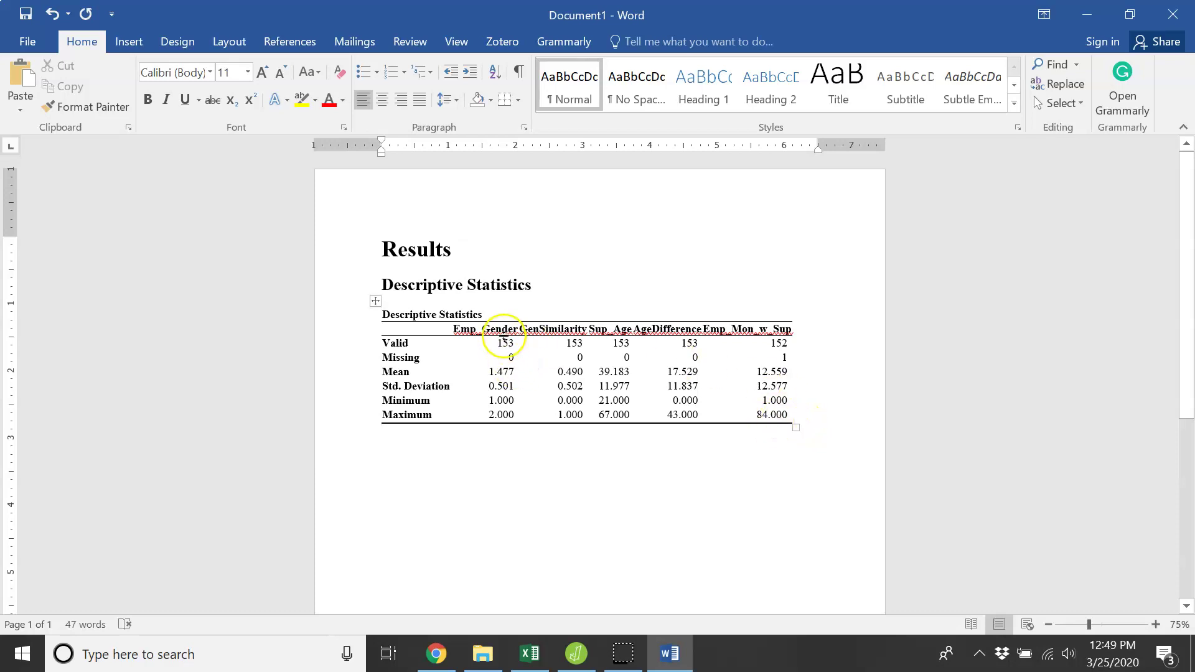
Step: Select the table's header cells and enlarge the pasted table by its corner
double_click(497, 330)
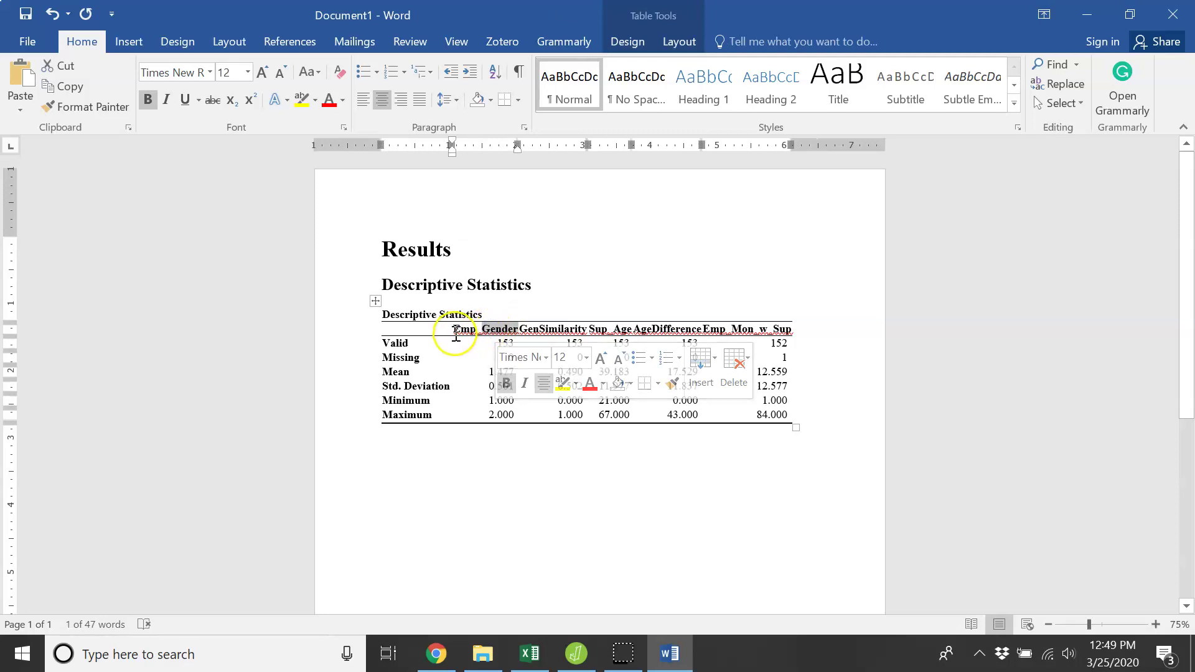
drag(458, 329, 759, 320)
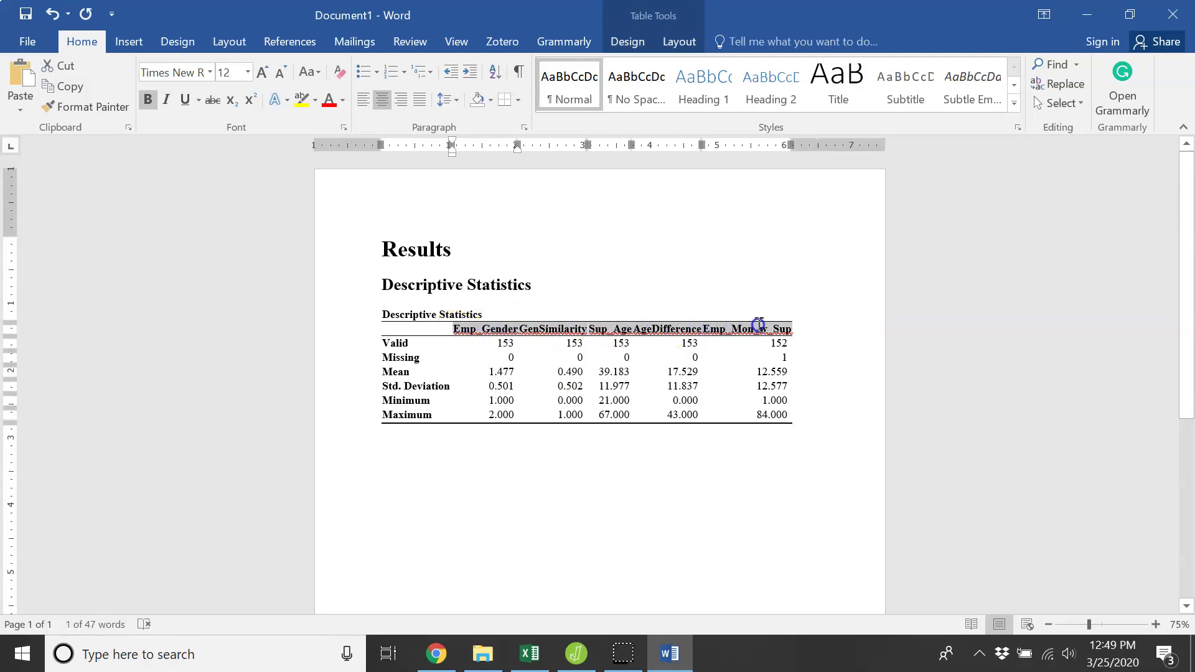
drag(789, 427, 816, 437)
click(750, 466)
key(alt+Tab)
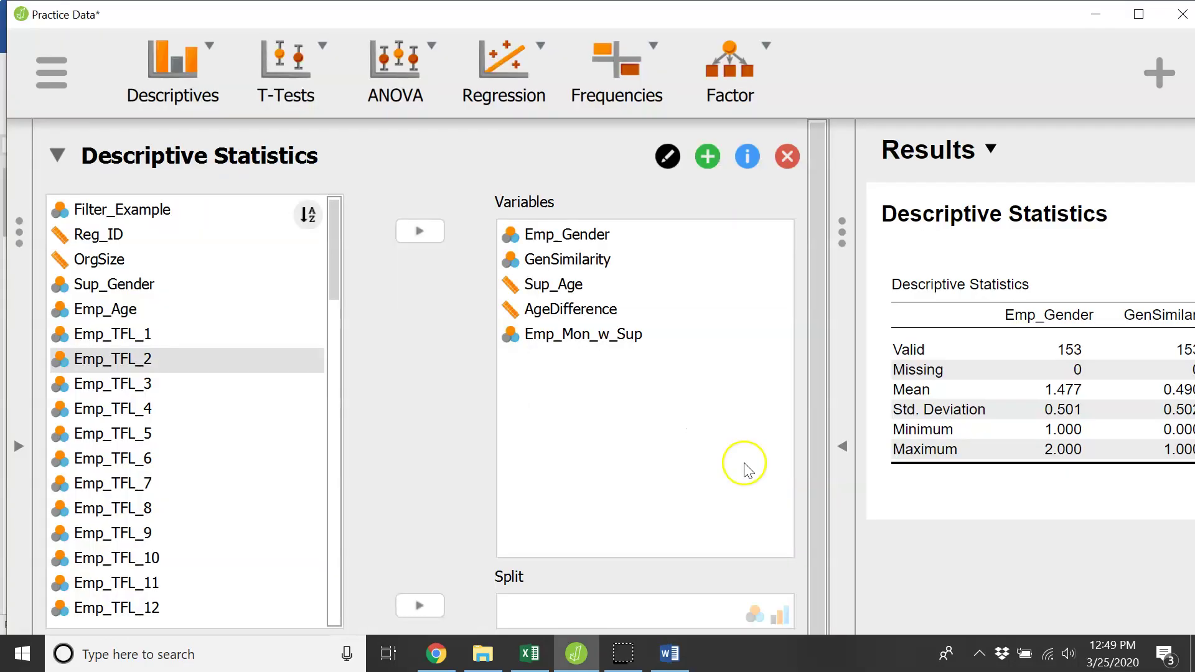
click(540, 240)
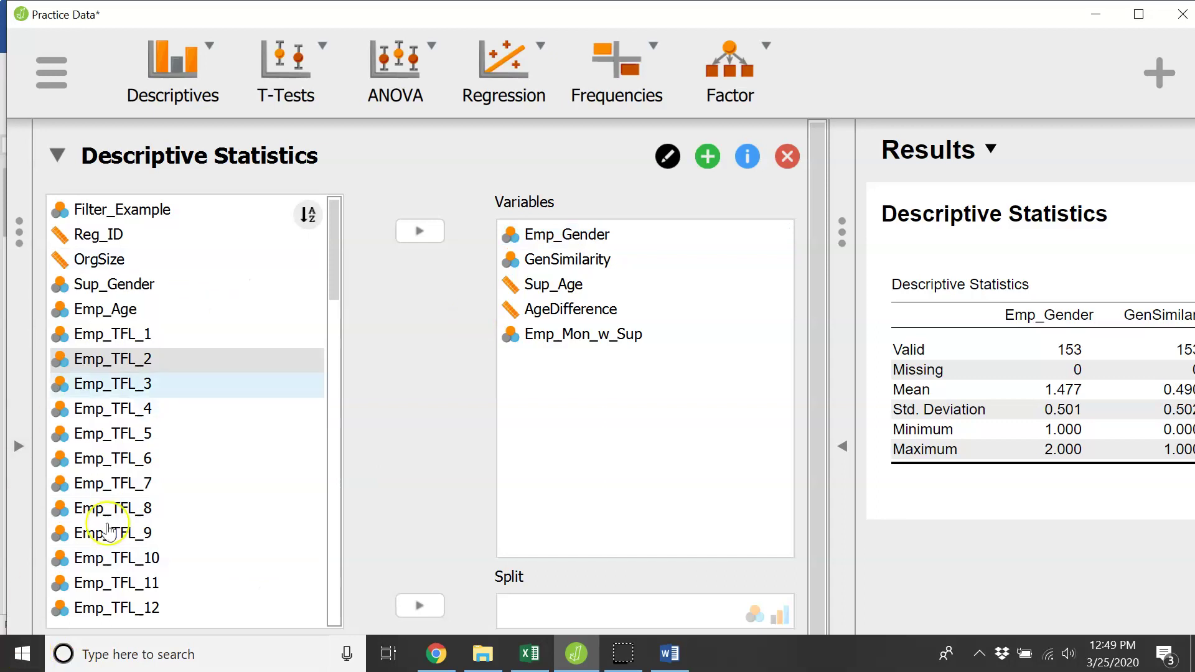
click(620, 664)
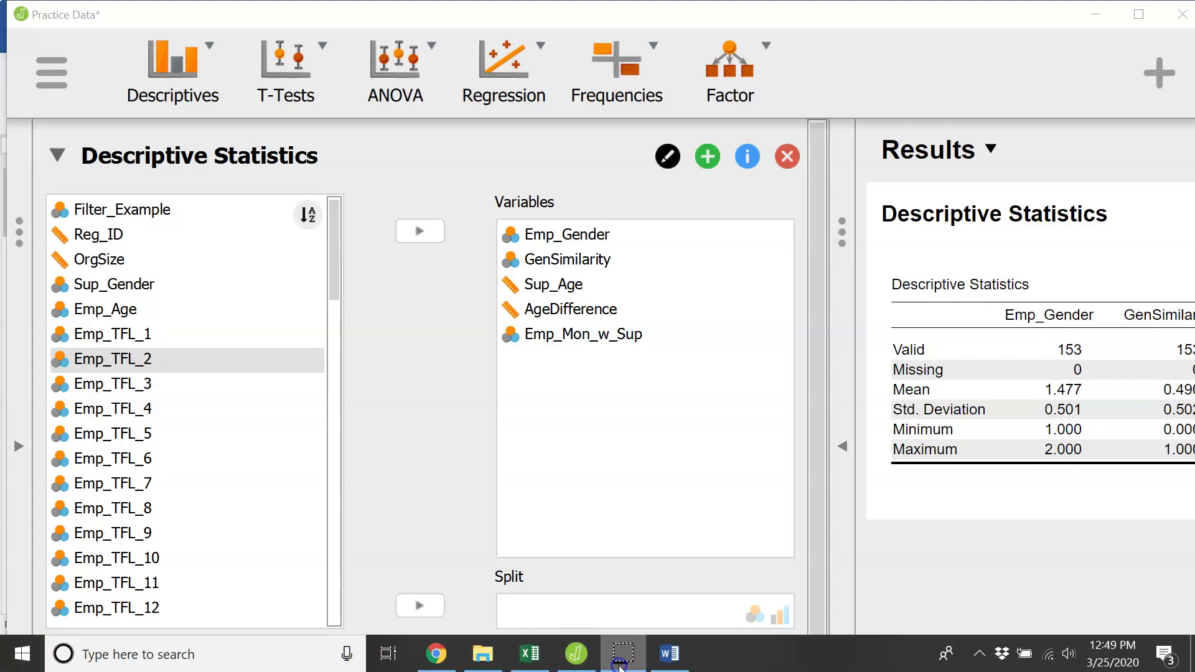